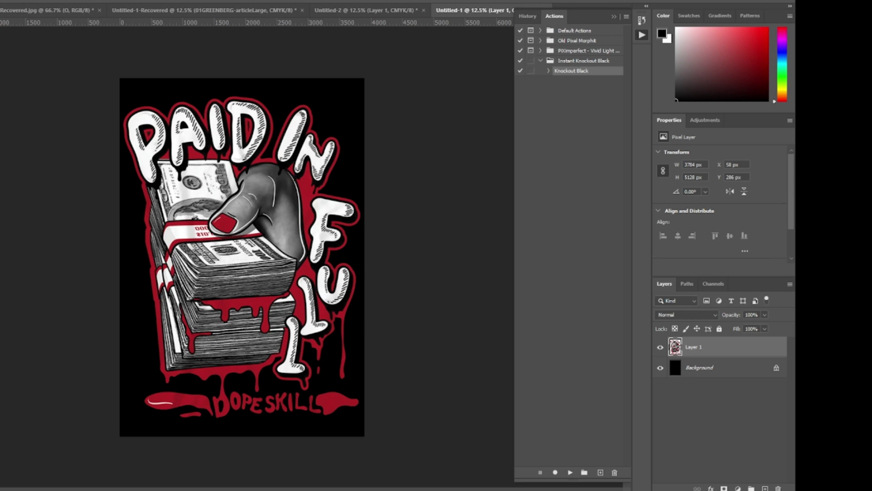
Run the Knockout Black action on the artwork.
left_click(23, 0)
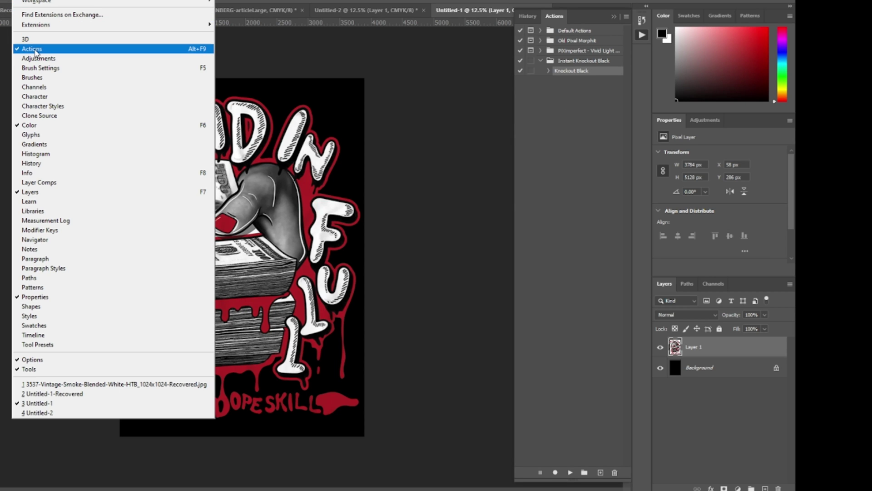
left_click(447, 78)
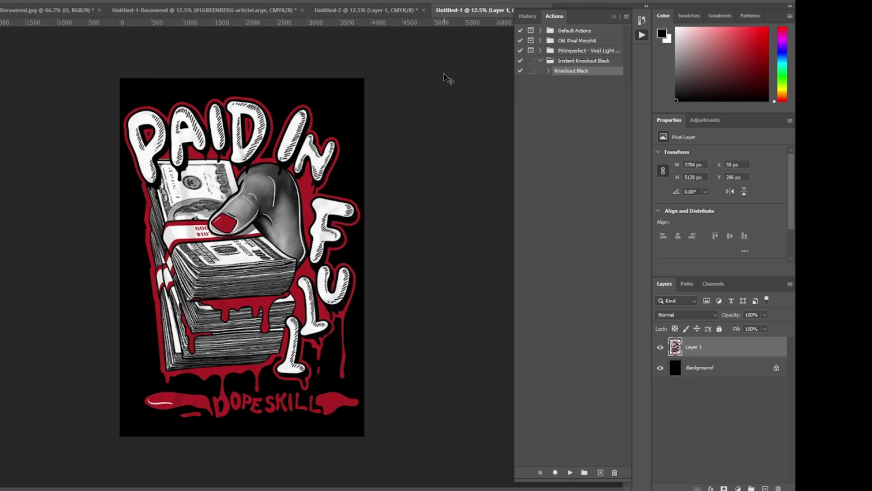
left_click(571, 473)
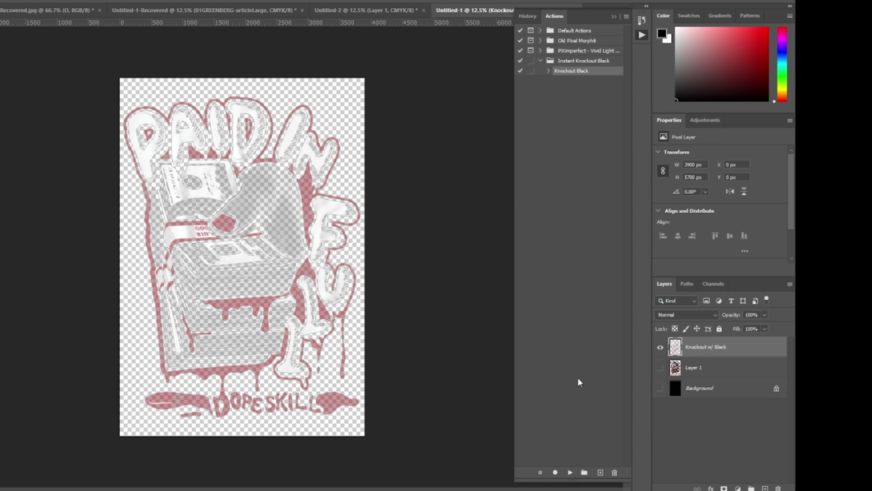
Compare the knockout against Layer 1 and the black background, then hide Layer 1.
left_click(661, 368)
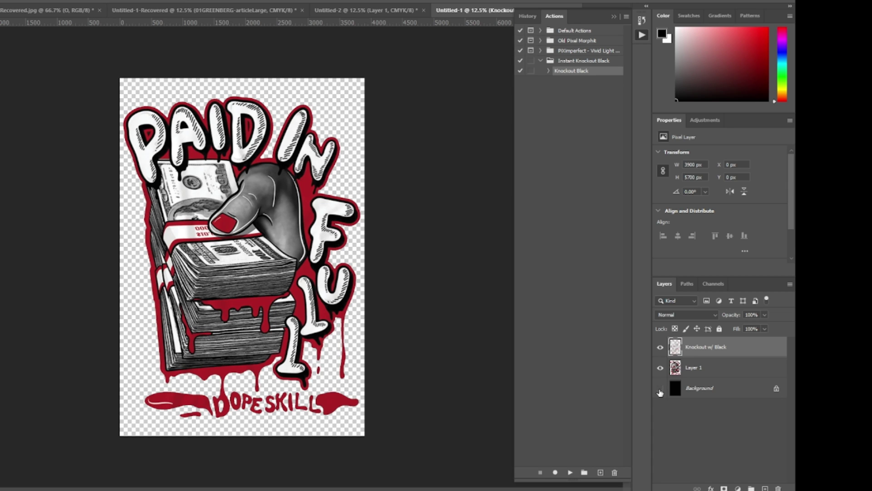
left_click(661, 388)
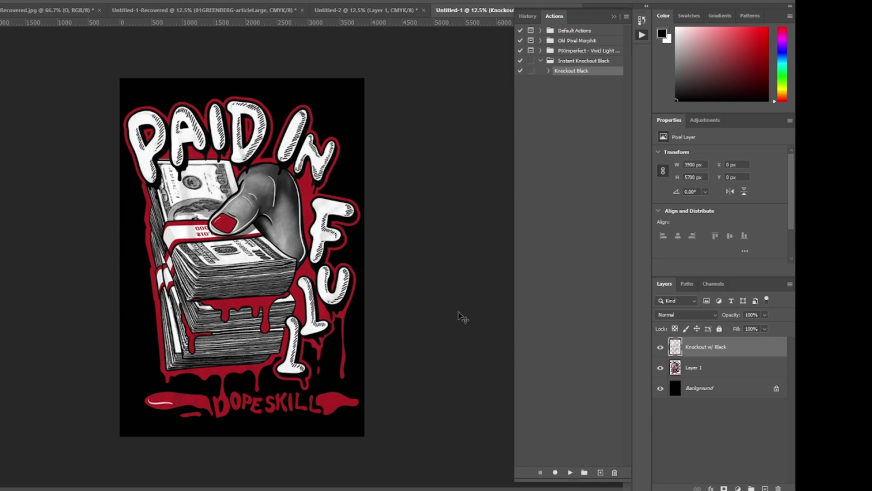
left_click(660, 368)
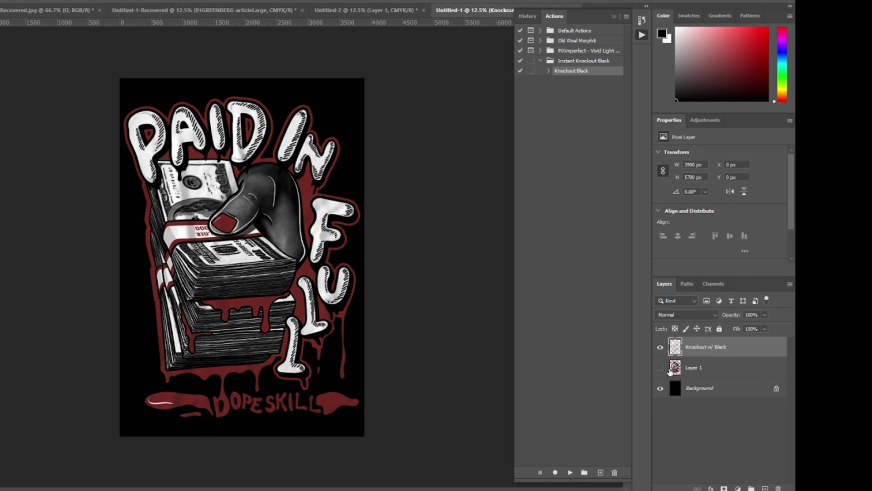
left_click(704, 121)
Add a Levels adjustment layer with black point 31 and white point 194.
left_click(692, 144)
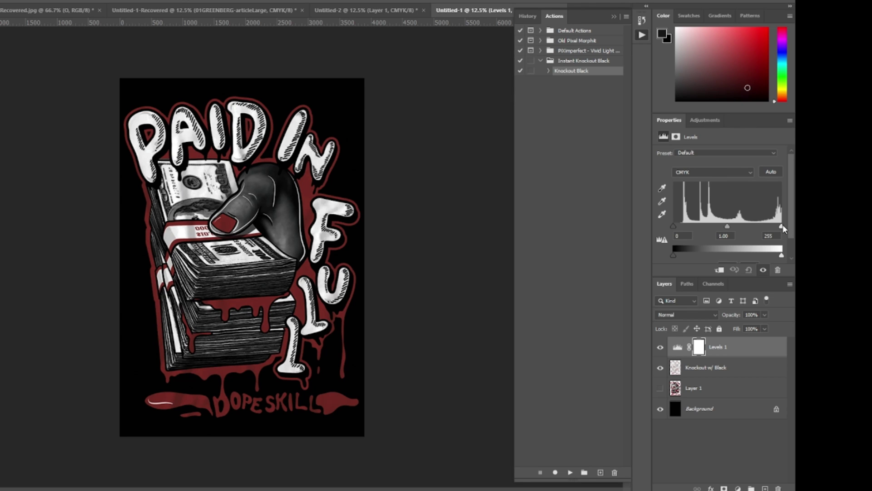
left_click_drag(784, 224, 755, 228)
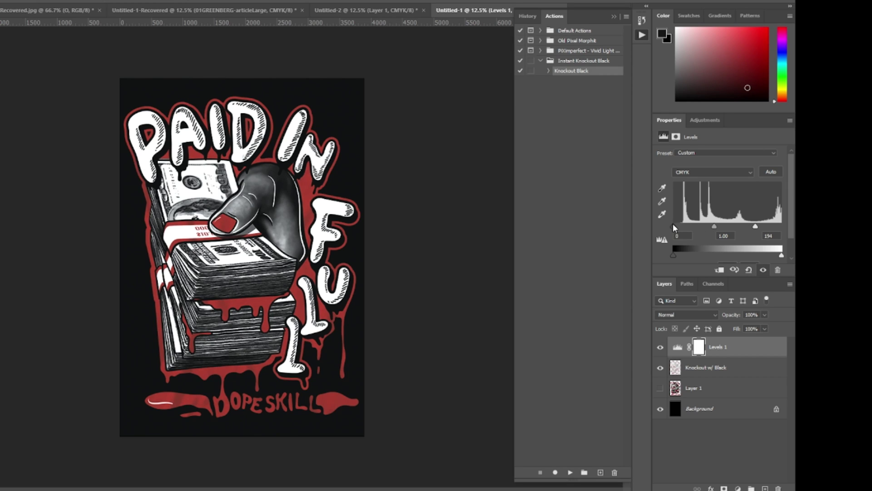
left_click_drag(671, 225, 686, 226)
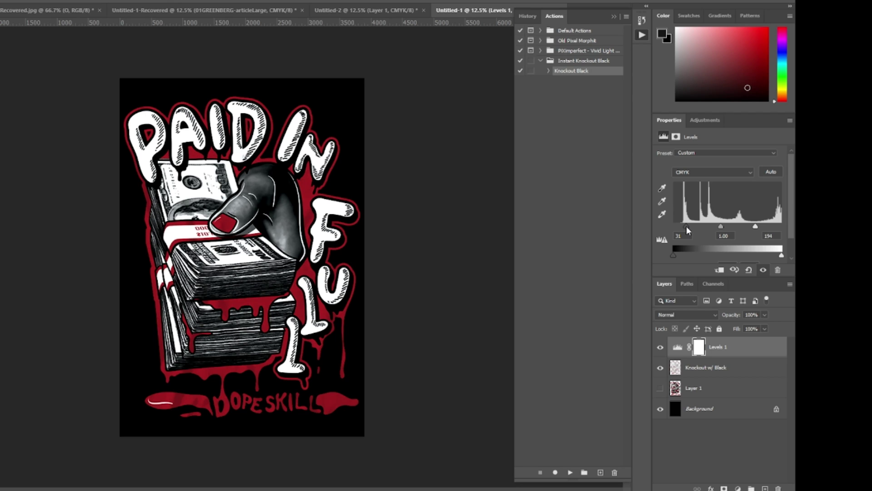
Add a Hue/Saturation layer at +49 saturation and hide the black Background layer.
left_click(704, 120)
left_click(669, 120)
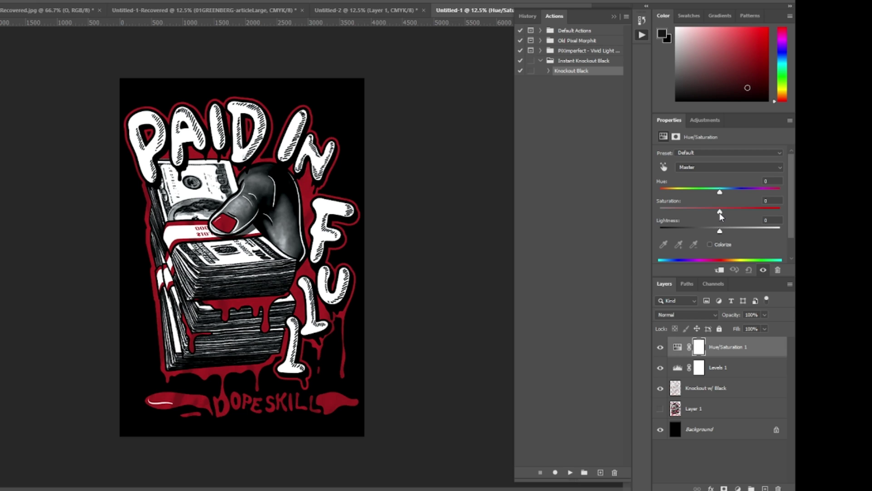
left_click_drag(721, 215, 750, 211)
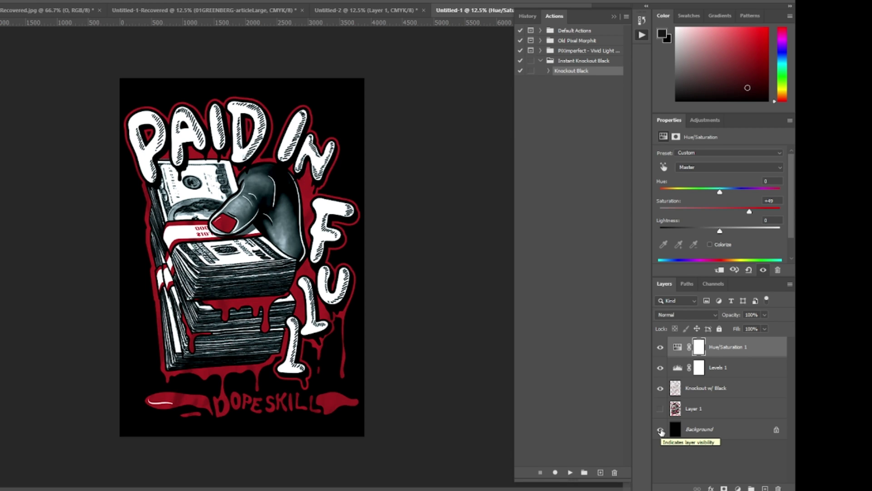
left_click(660, 429)
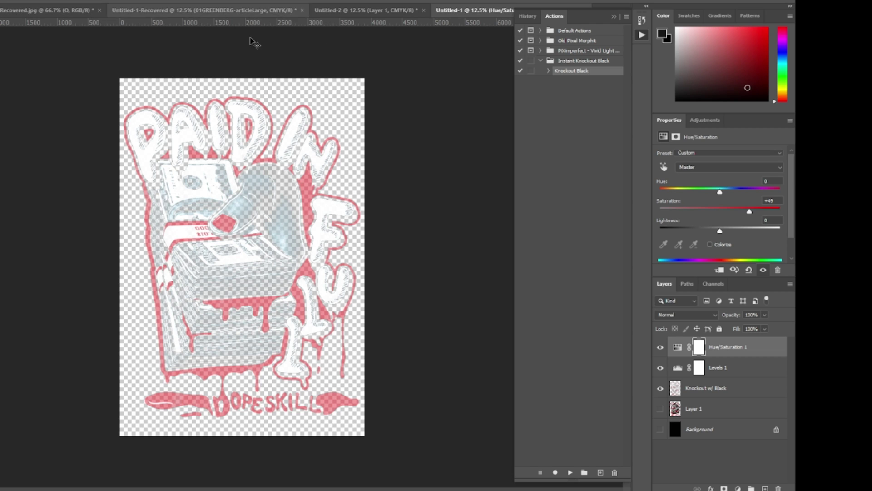
left_click(46, 11)
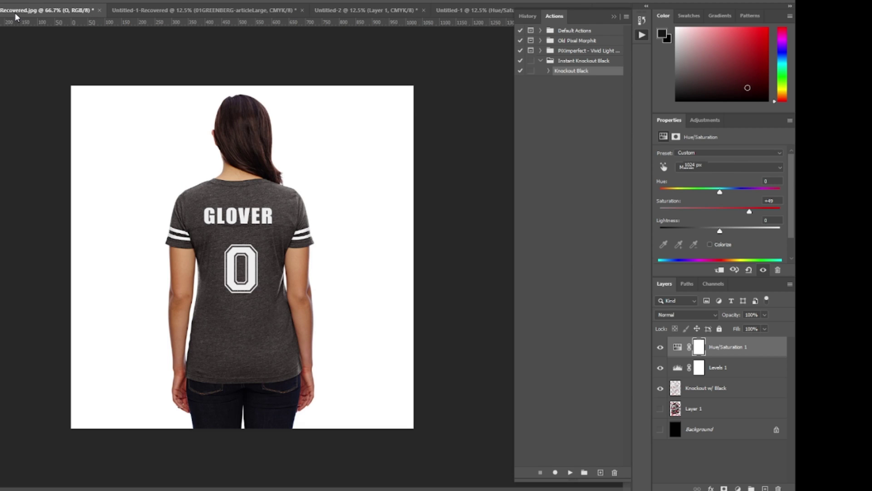
Switch to the Untitled-1-Recovered basketball dunk photo document.
left_click(162, 11)
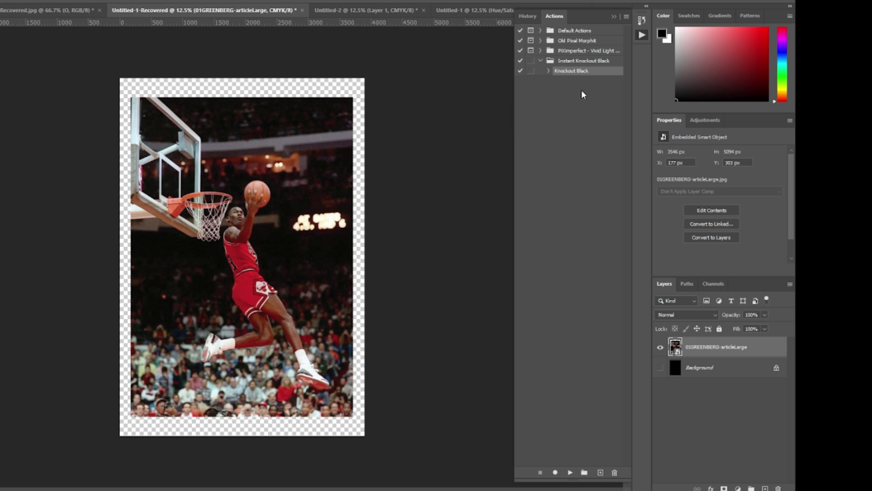
Run the Knockout Black action on the dunk photo and keep the original layer hidden.
left_click(570, 472)
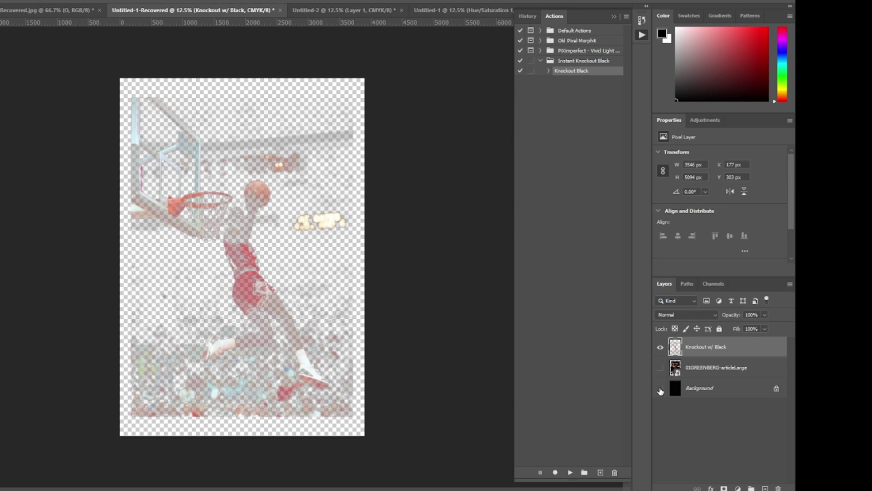
left_click(660, 389)
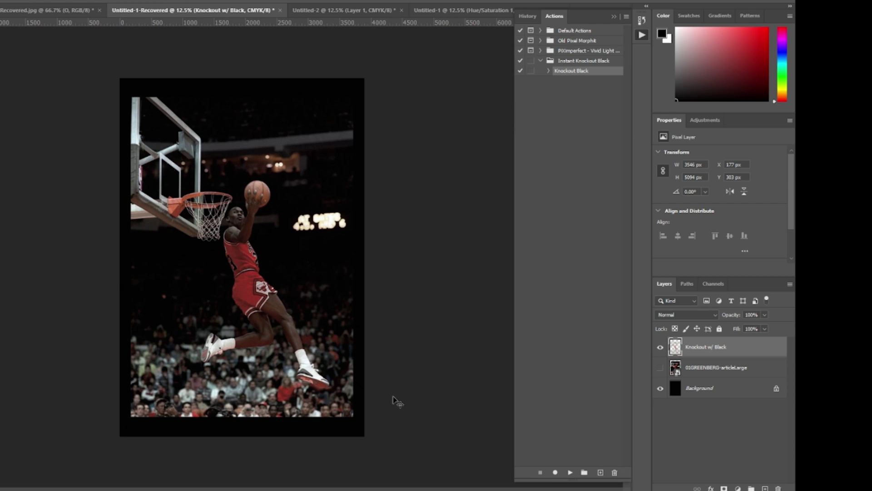
left_click(660, 369)
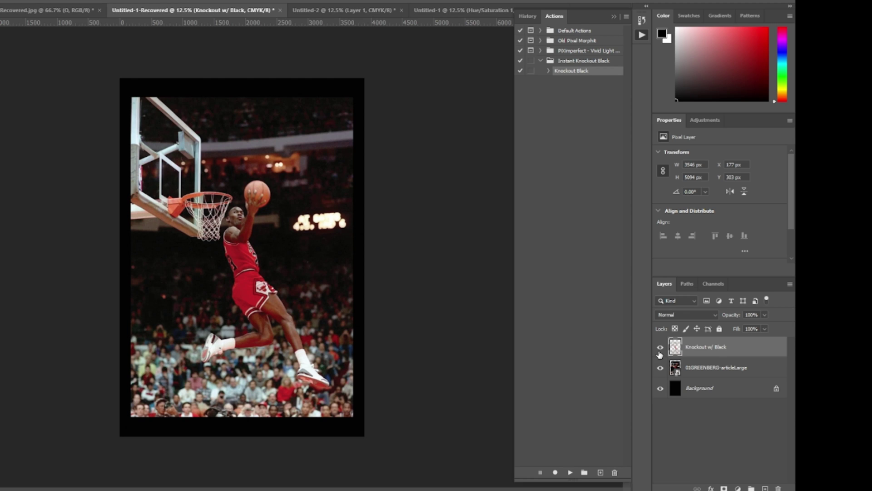
left_click(659, 368)
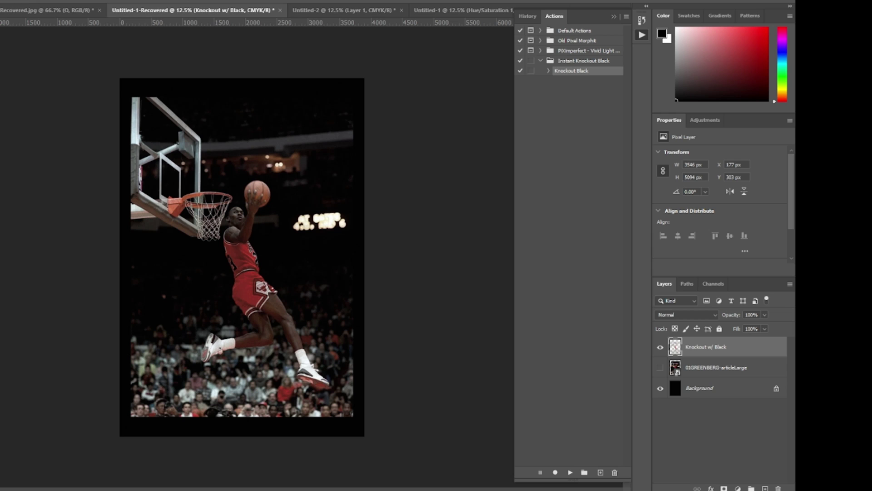
Add a Levels adjustment with white point 192 and black point 8.
left_click(712, 120)
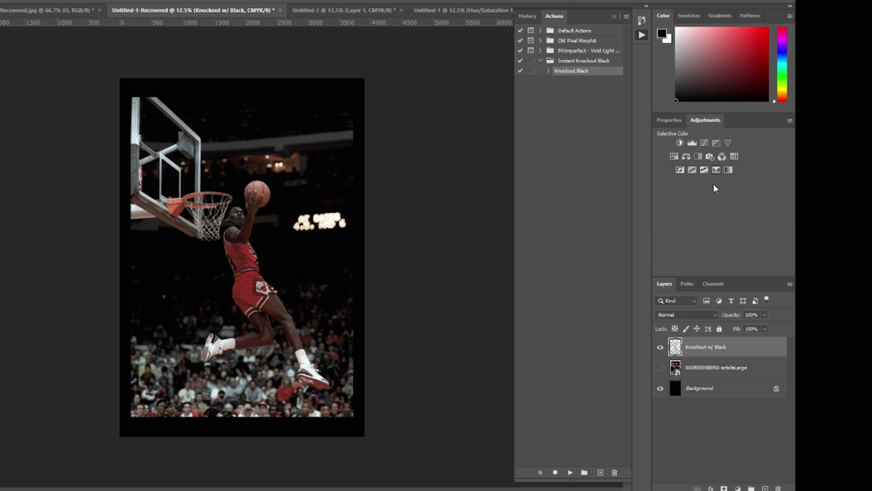
left_click(669, 120)
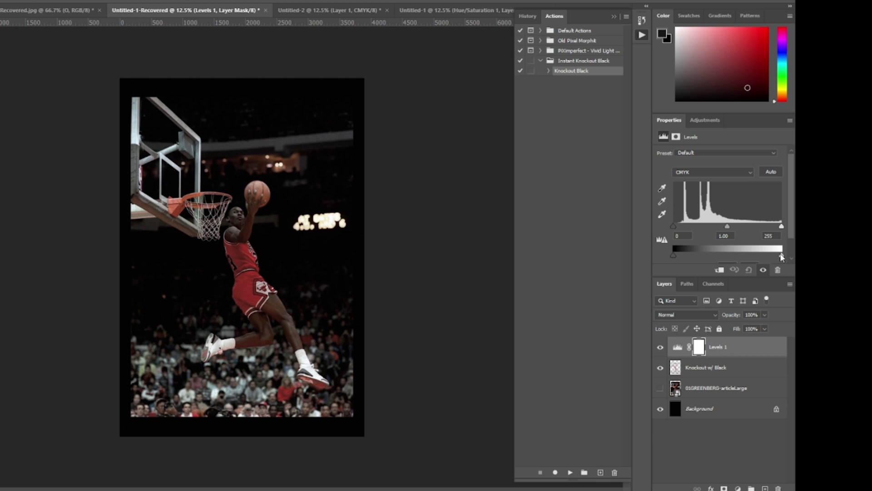
left_click_drag(781, 226, 765, 225)
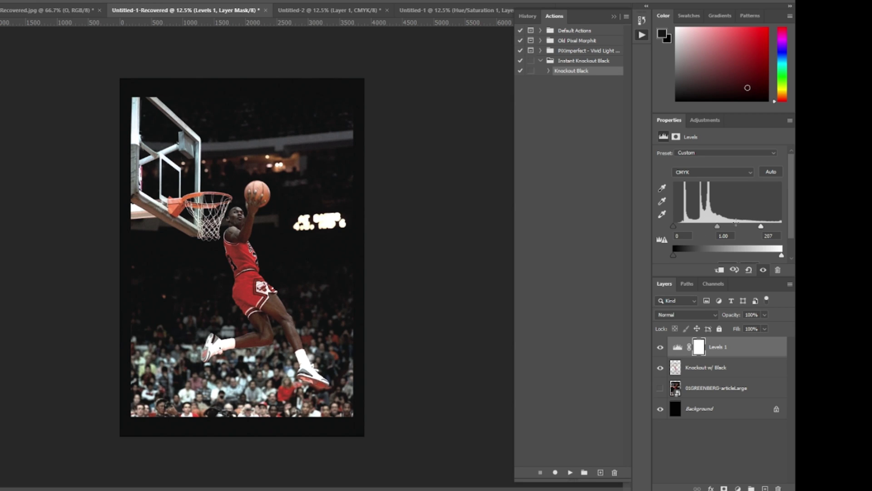
left_click_drag(761, 226, 756, 226)
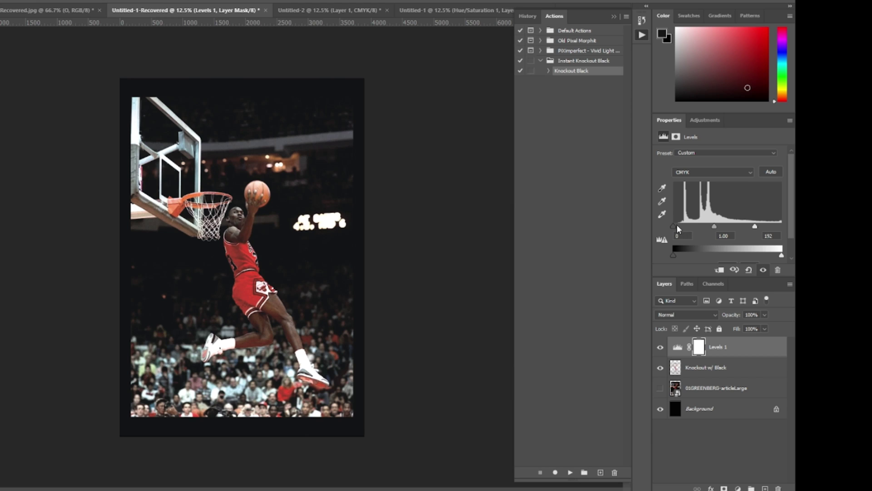
left_click_drag(675, 225, 677, 226)
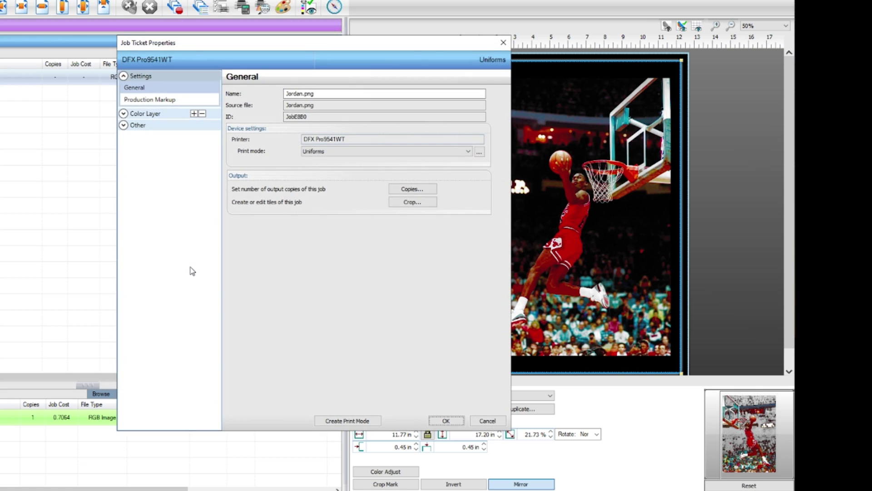
Enable Ink Removal: hole size 255, frequency 24, angle 53, Euclidean round, transparency 0.70.
left_click(126, 114)
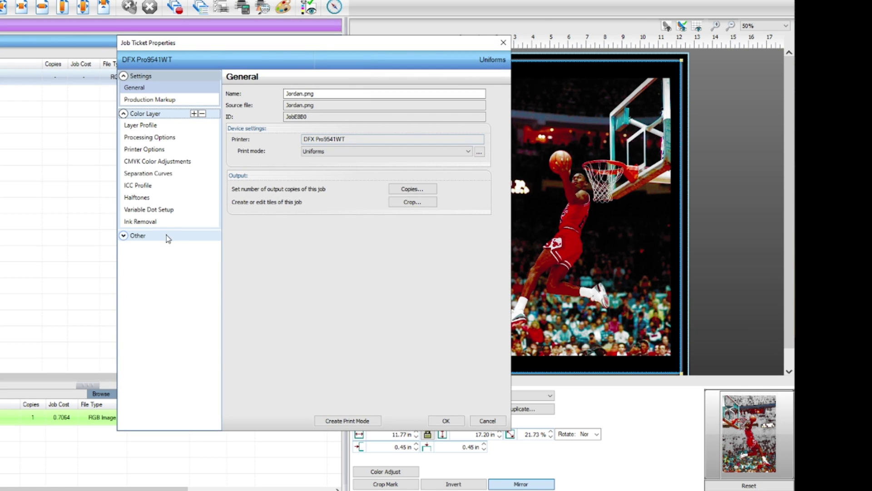
left_click(134, 222)
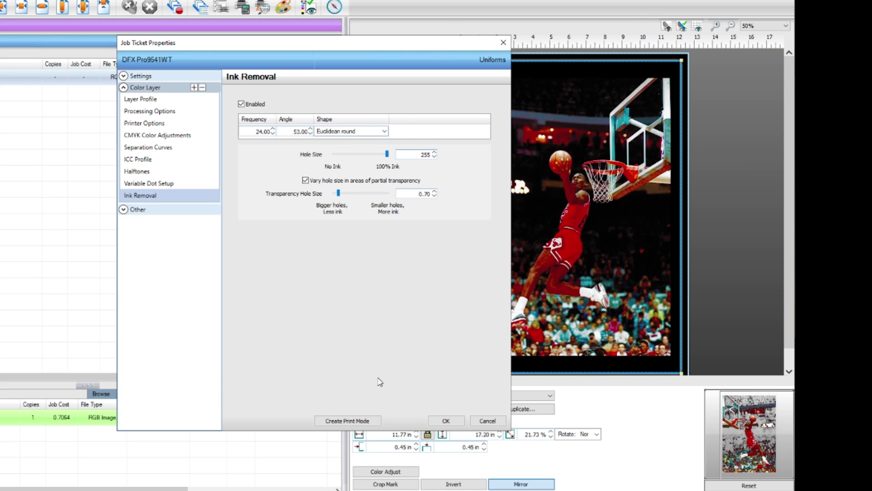
left_click(455, 423)
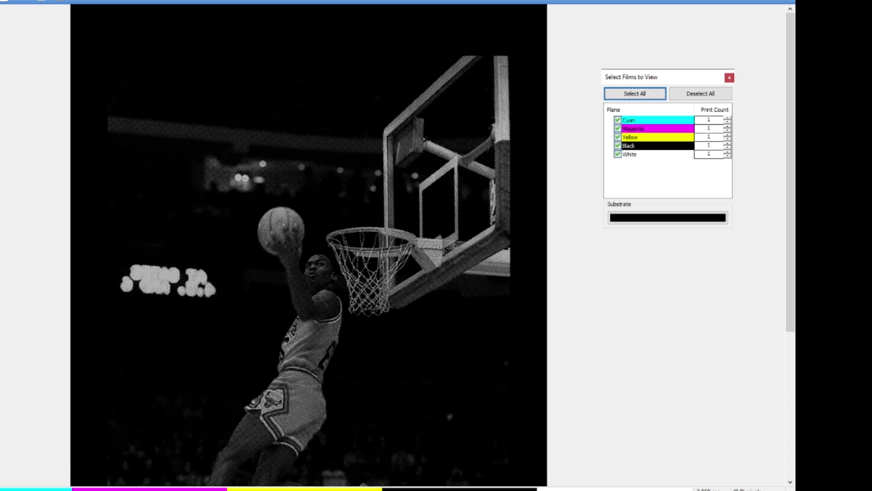
Scroll through the halftone film preview to inspect the CMYK and White planes.
scroll(106, 148, "down", 3)
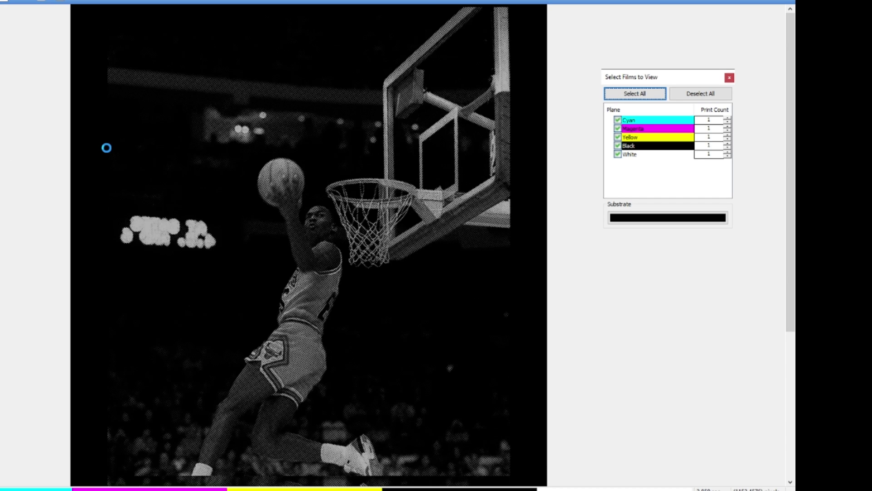
scroll(107, 147, "down", 1)
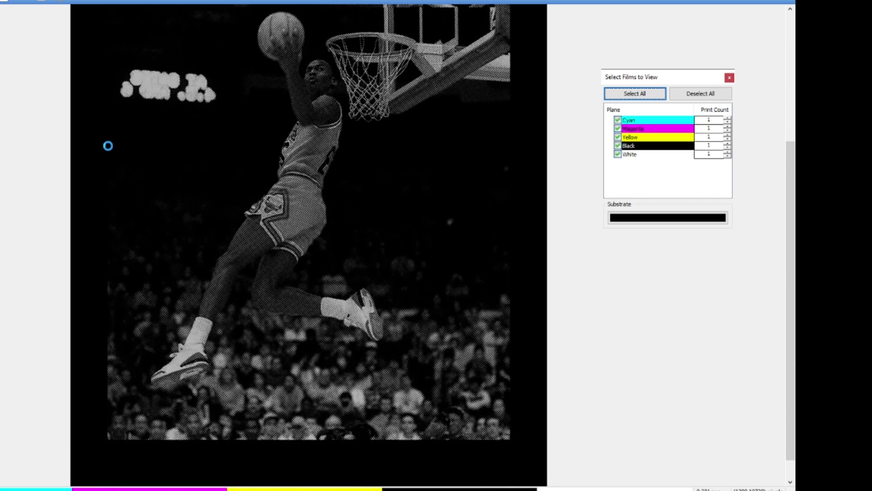
scroll(125, 156, "up", 2)
scroll(107, 183, "up", 1)
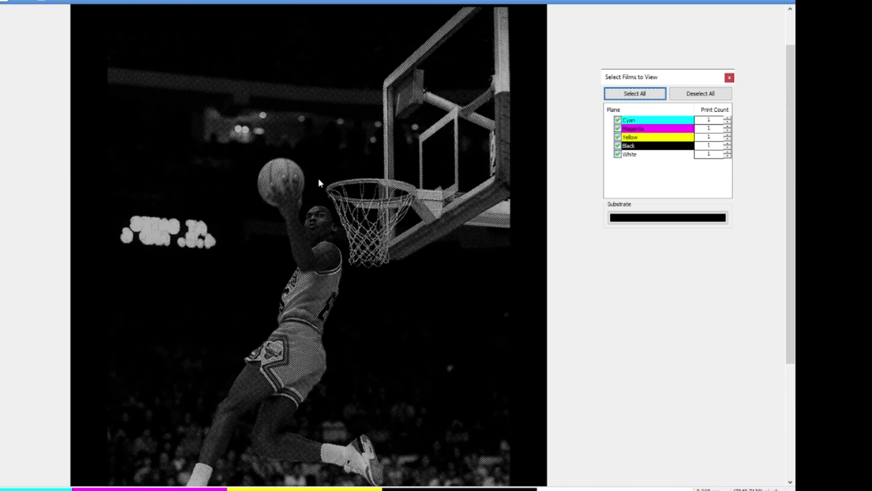
scroll(367, 184, "down", 1)
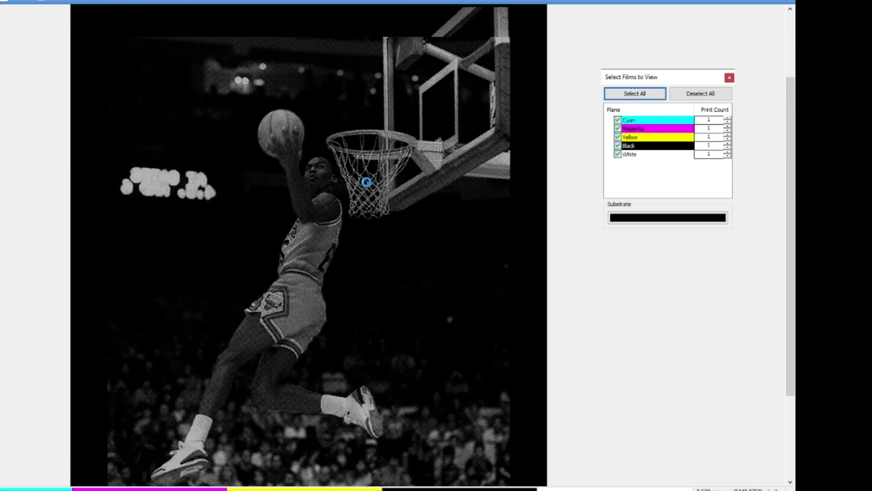
scroll(370, 196, "up", 1)
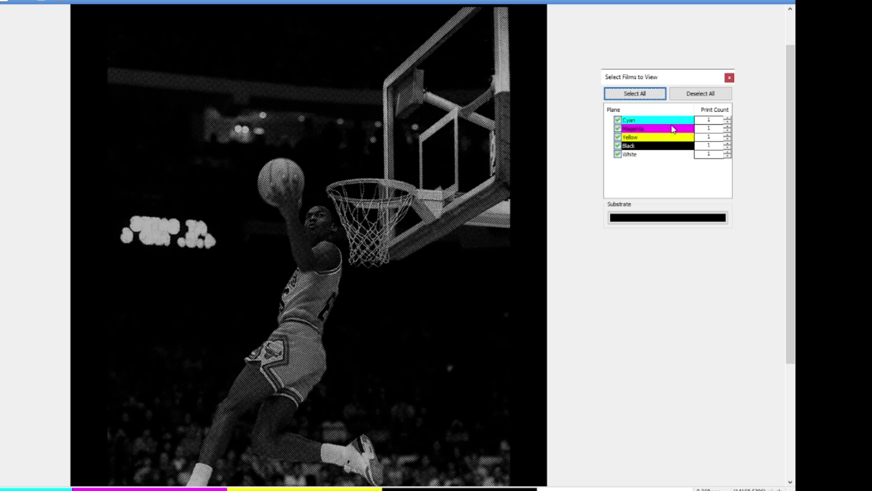
Change the preview substrate colour to yellow.
left_click(652, 218)
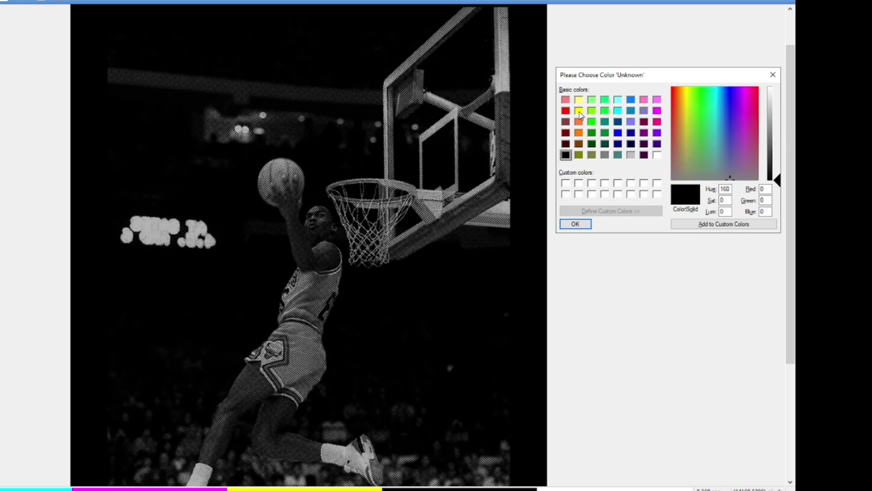
left_click(580, 112)
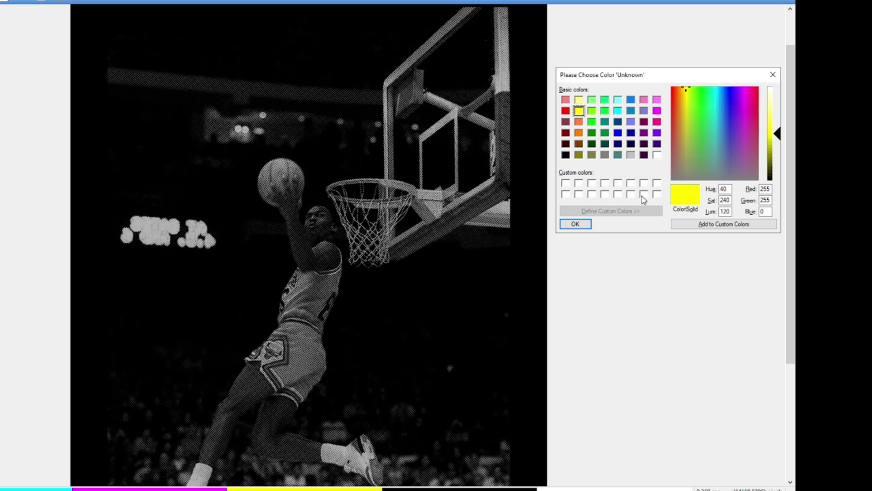
left_click(575, 224)
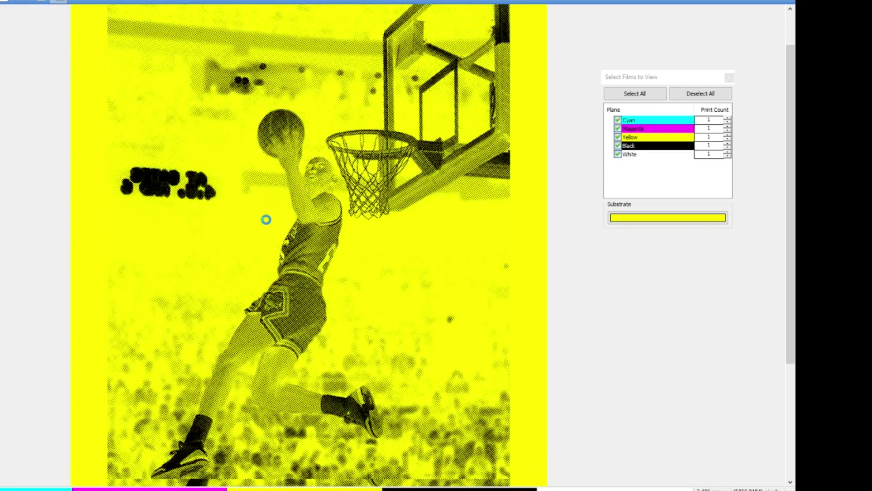
Zoom far into the halftone preview to inspect the dots and ink-free areas.
scroll(308, 89, "down", 3)
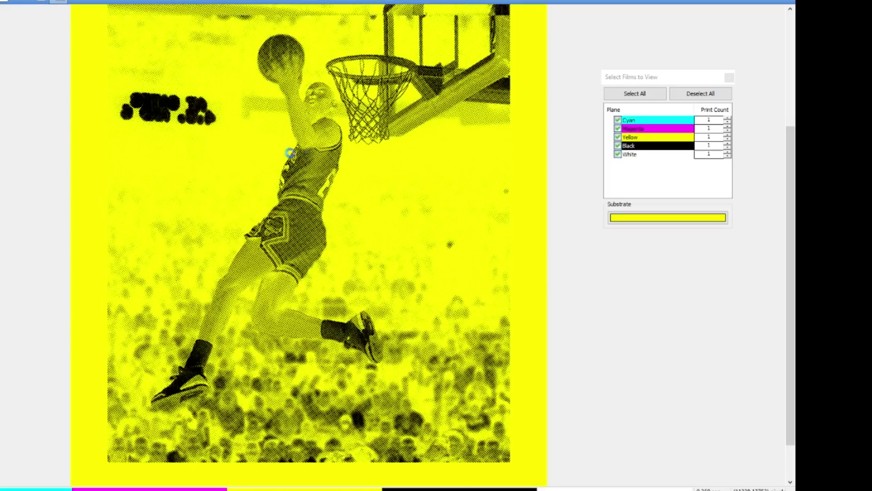
left_click(2, 4)
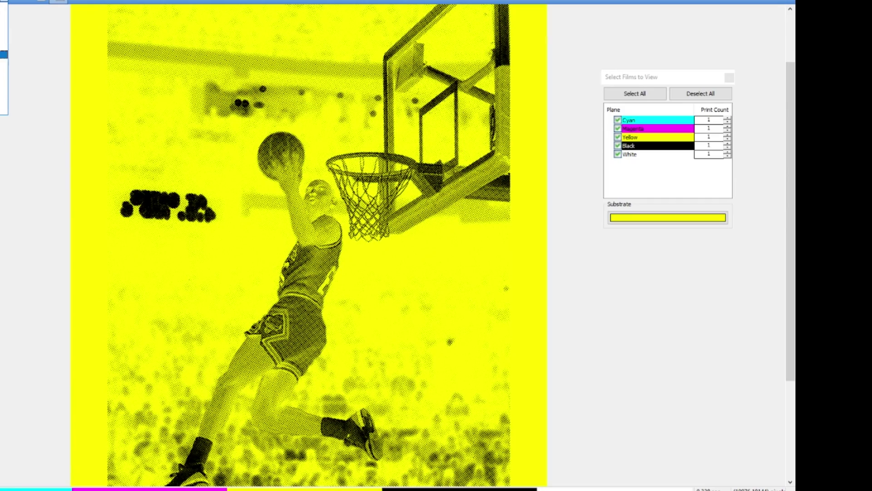
left_click(4, 55)
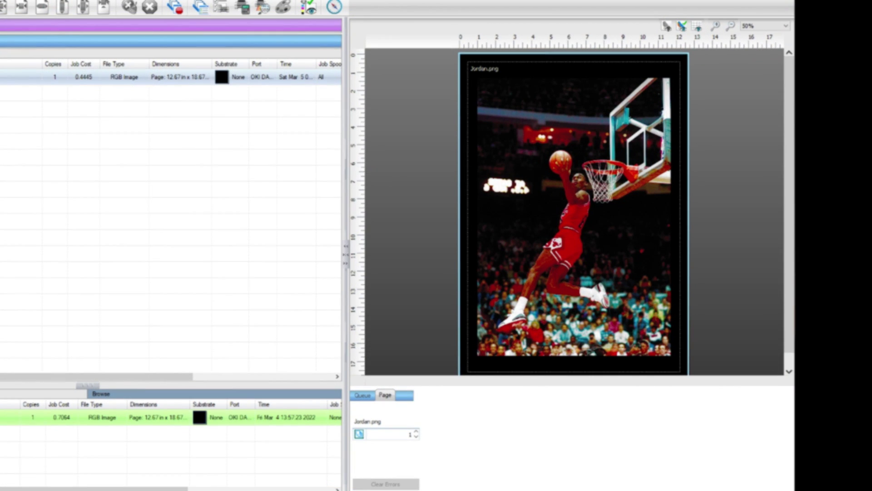
Bring up the context menu for the Jordan.png job in the queue.
right_click(2, 77)
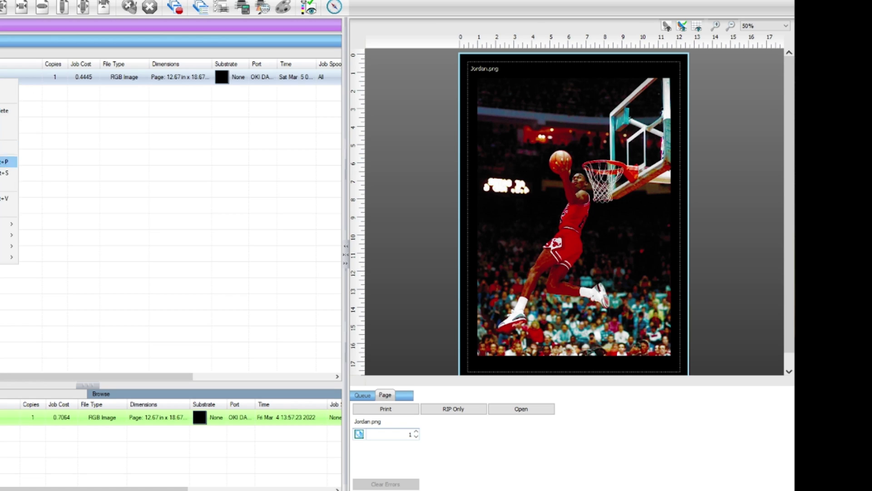